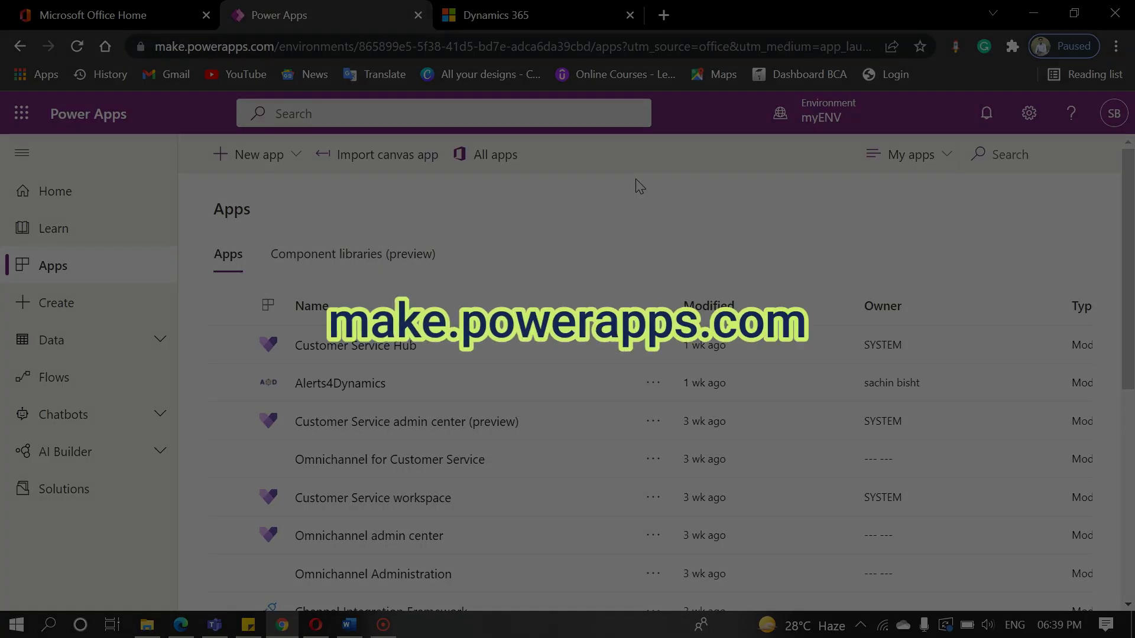
Scroll the Power Apps apps list and launch the Sales Hub app
{"action": "scroll", "coordinate": [329, 499], "scroll_direction": "down", "scroll_amount": 7}
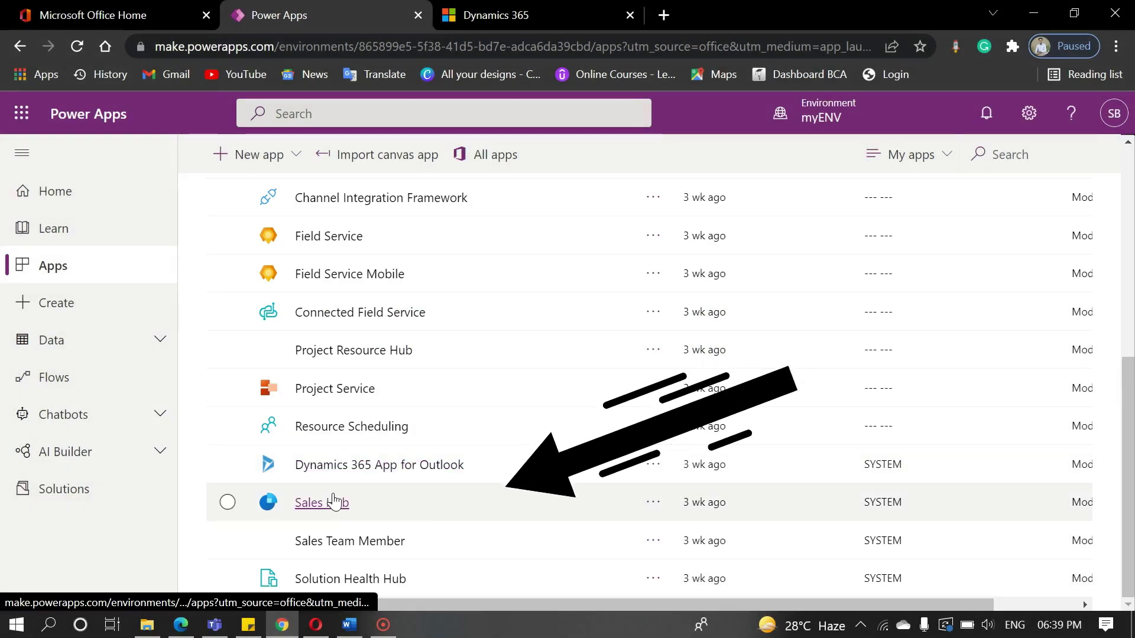
{"action": "left_click", "coordinate": [334, 501]}
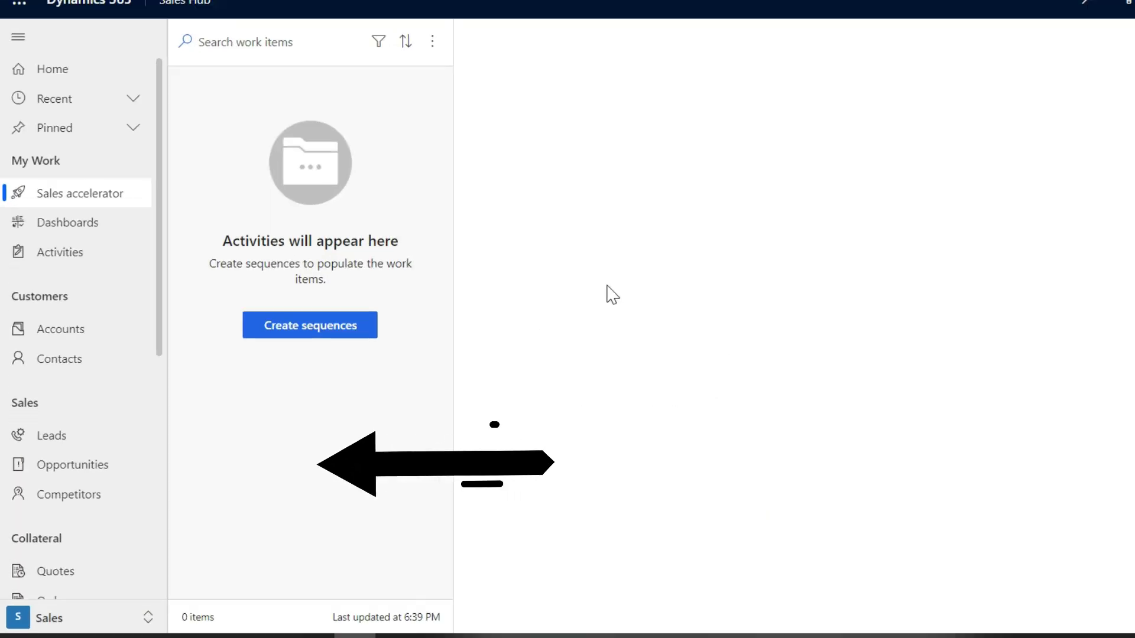
Go to Opportunities and open the 'For YouTube Video' opportunity record
{"action": "left_click", "coordinate": [119, 465]}
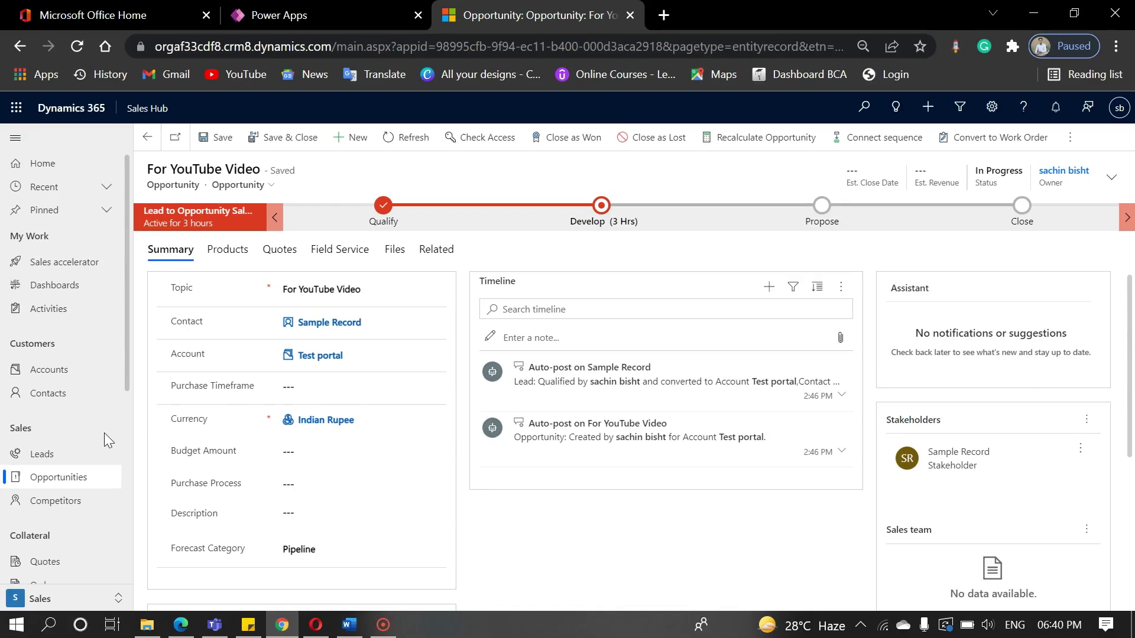
{"action": "scroll", "coordinate": [104, 433], "scroll_direction": "down", "scroll_amount": 4}
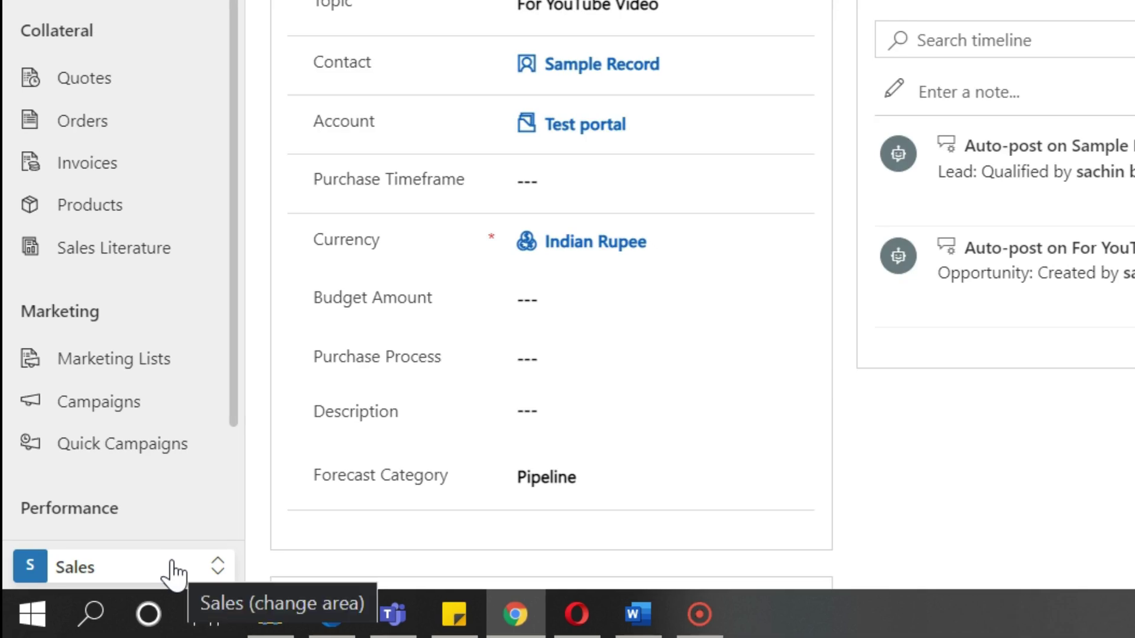
Switch to the App Settings area and show the Active Price Lists view
{"action": "left_click", "coordinate": [94, 597]}
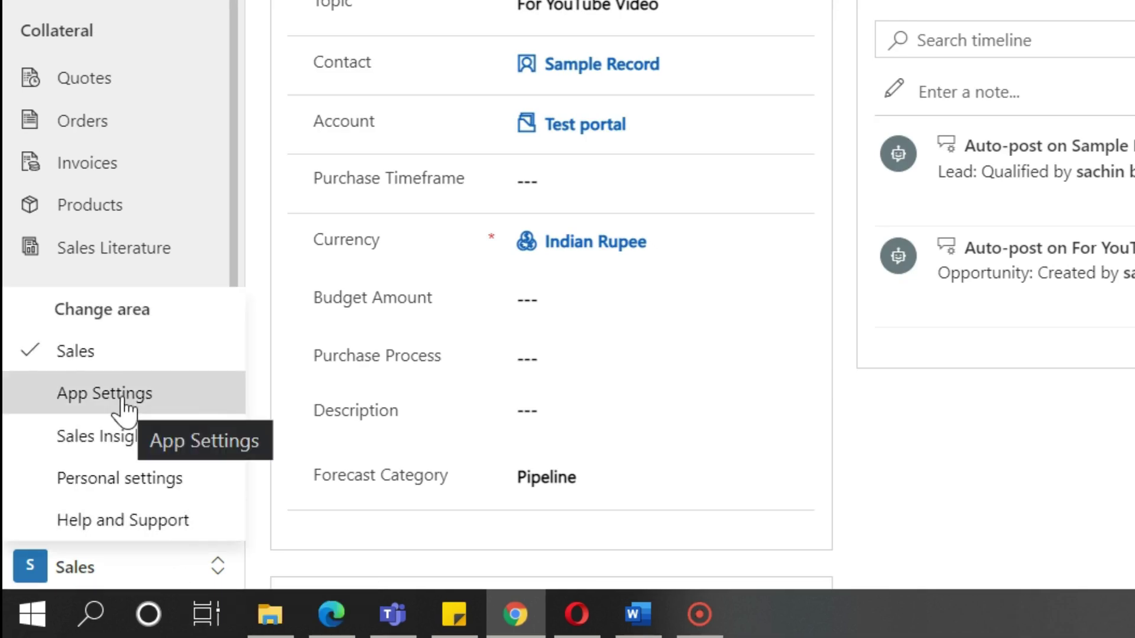
{"action": "left_click", "coordinate": [88, 395]}
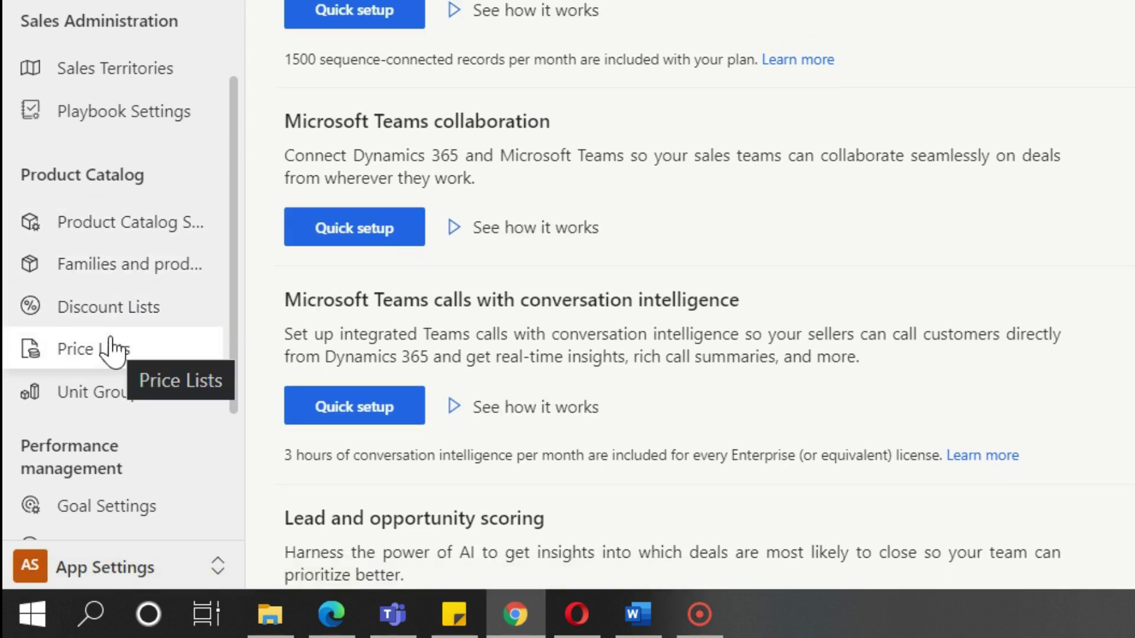
{"action": "left_click", "coordinate": [143, 361]}
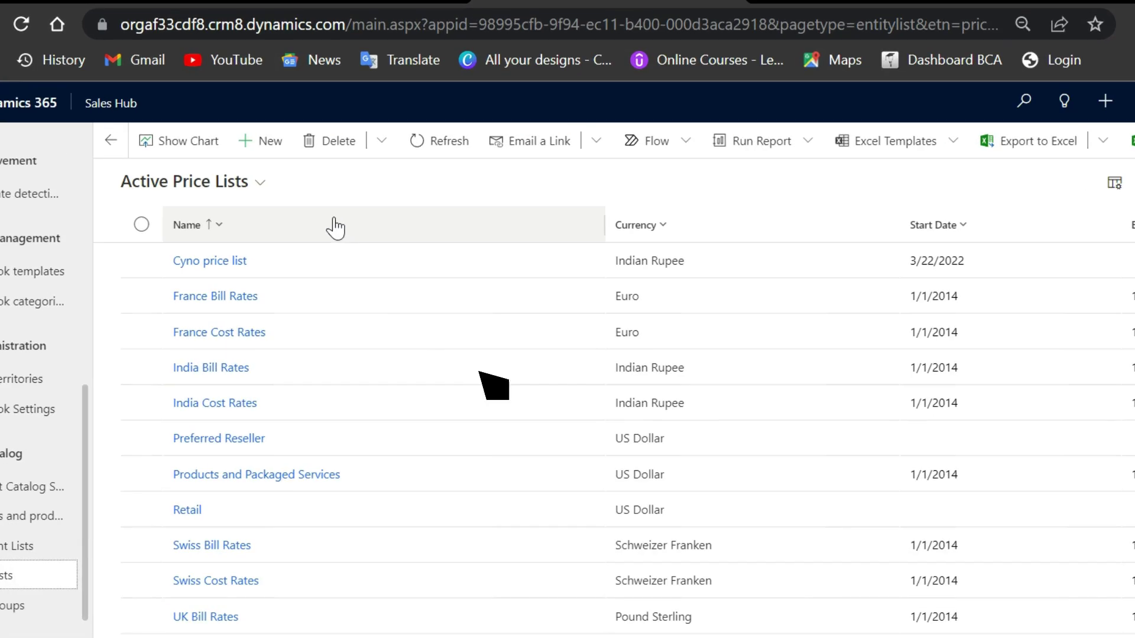
Create a new price list named 'Demo price list' with Cost context and save it
{"action": "left_click", "coordinate": [266, 142]}
{"action": "type", "text": "Demo"}
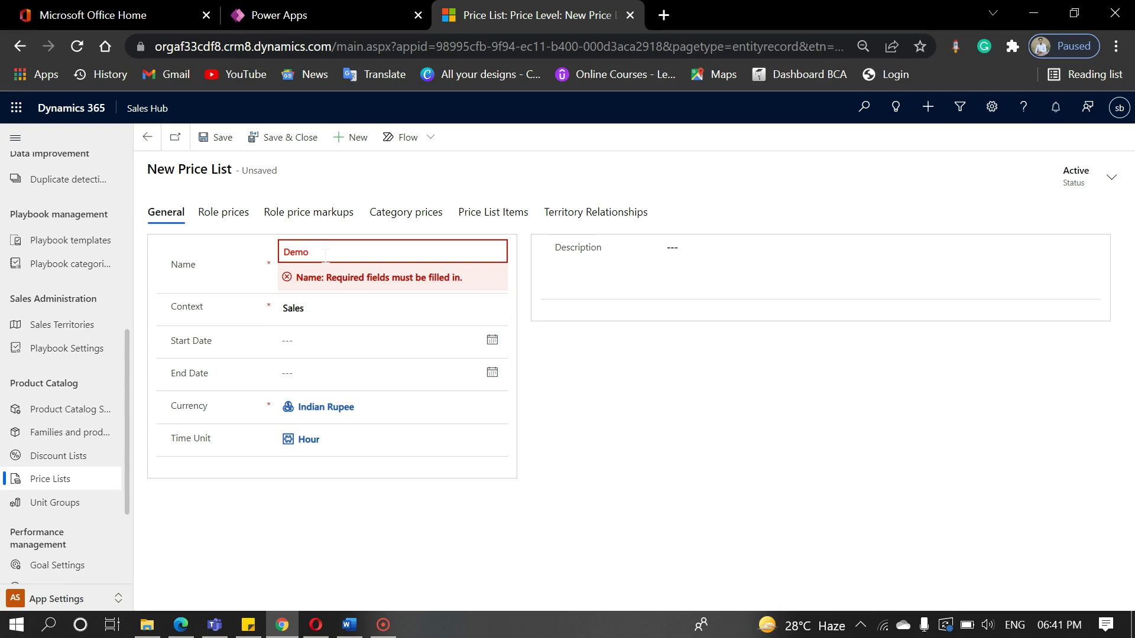
{"action": "type", "text": " price list"}
{"action": "left_click", "coordinate": [336, 305]}
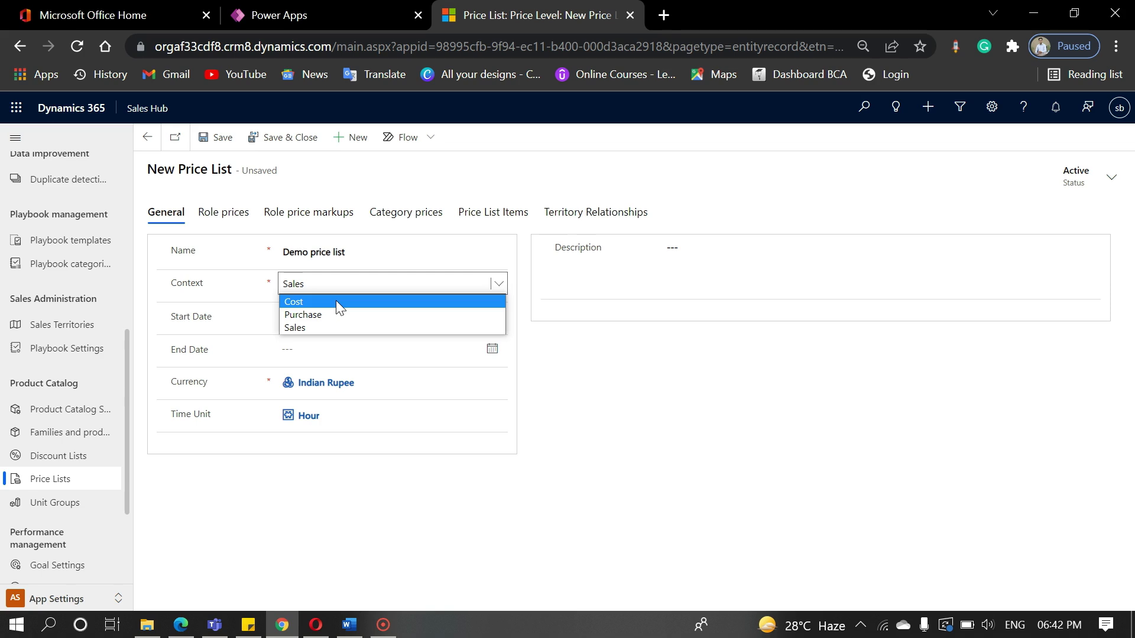
{"action": "left_click", "coordinate": [336, 302]}
{"action": "key", "text": "ctrl+s"}
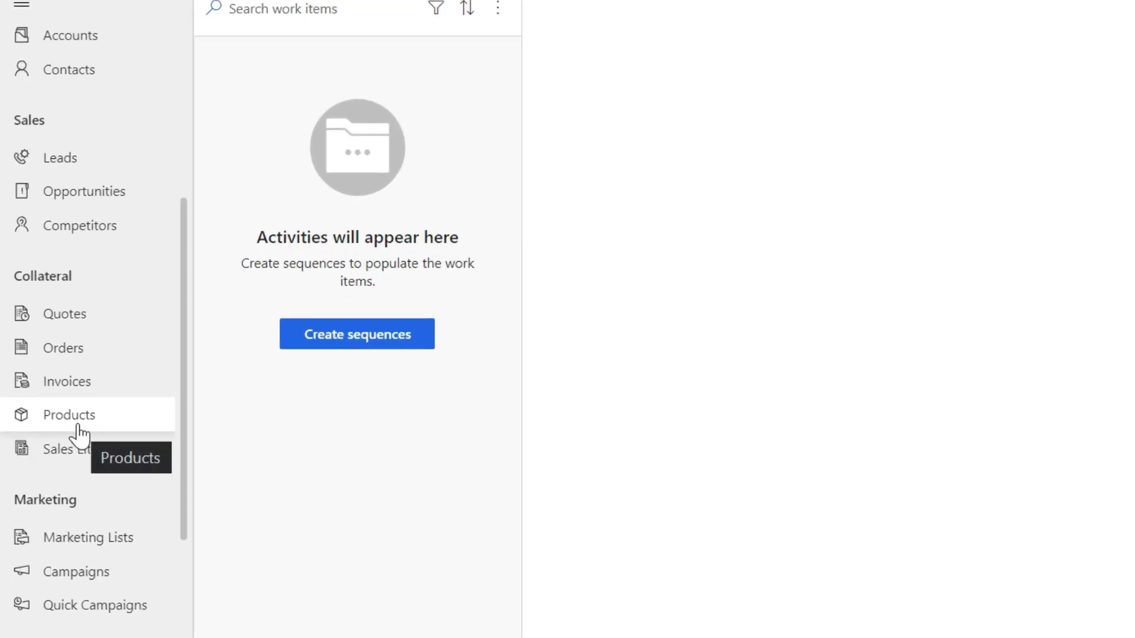
Add product 'Dynamics 365' with ID ABC123, Default Unit group and Primary Unit
{"action": "left_click", "coordinate": [79, 435]}
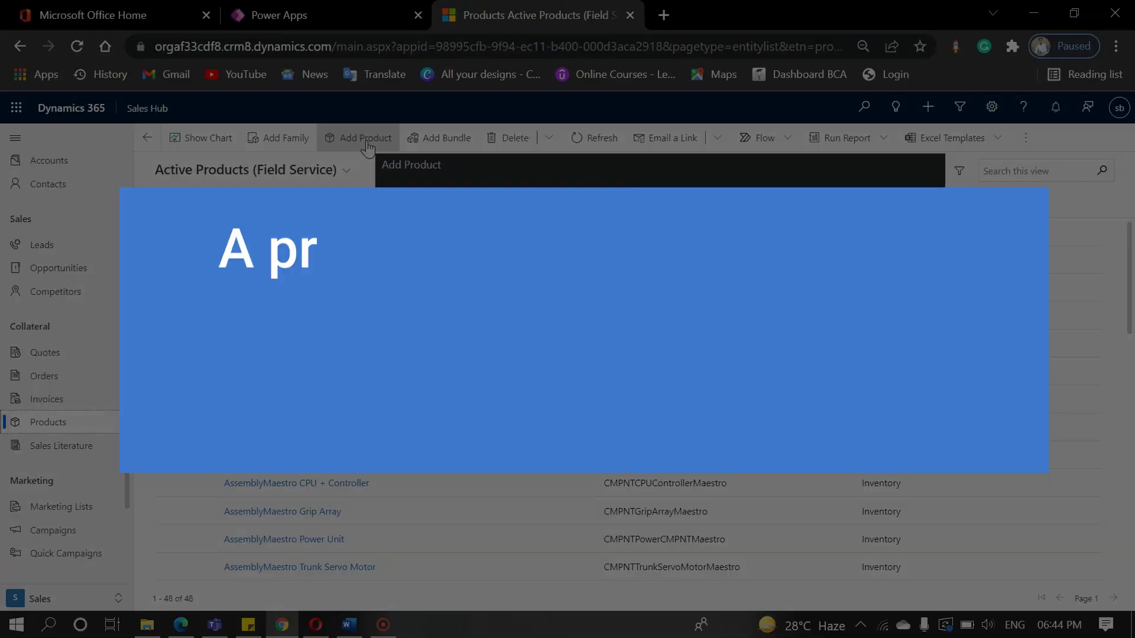
{"action": "left_click", "coordinate": [366, 139]}
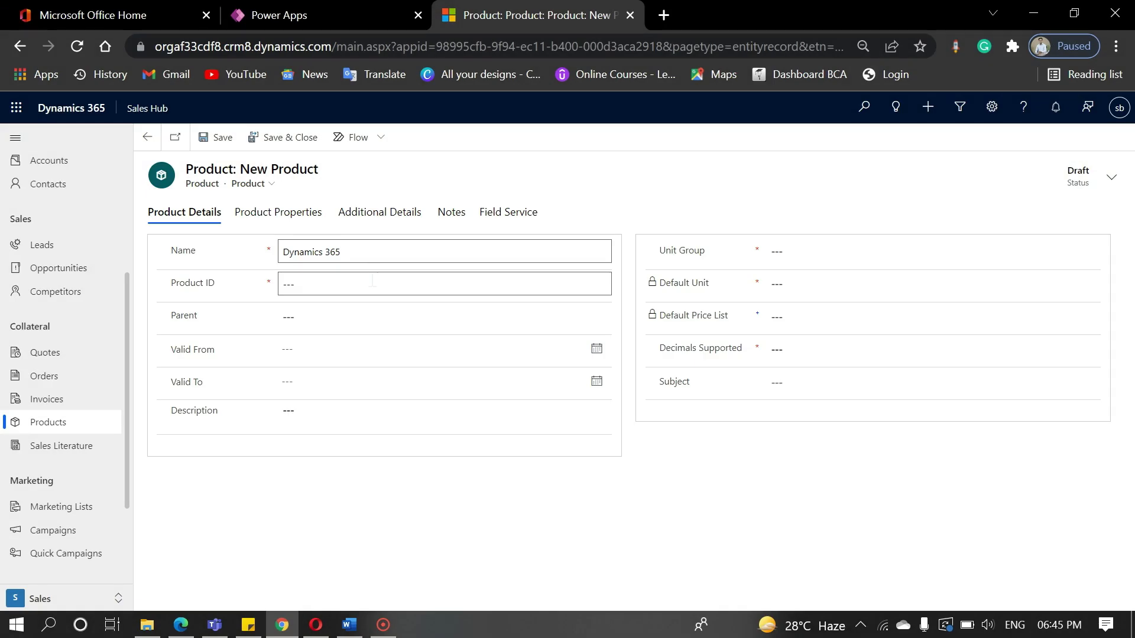
{"action": "key", "text": "Tab"}
{"action": "type", "text": "ABC123"}
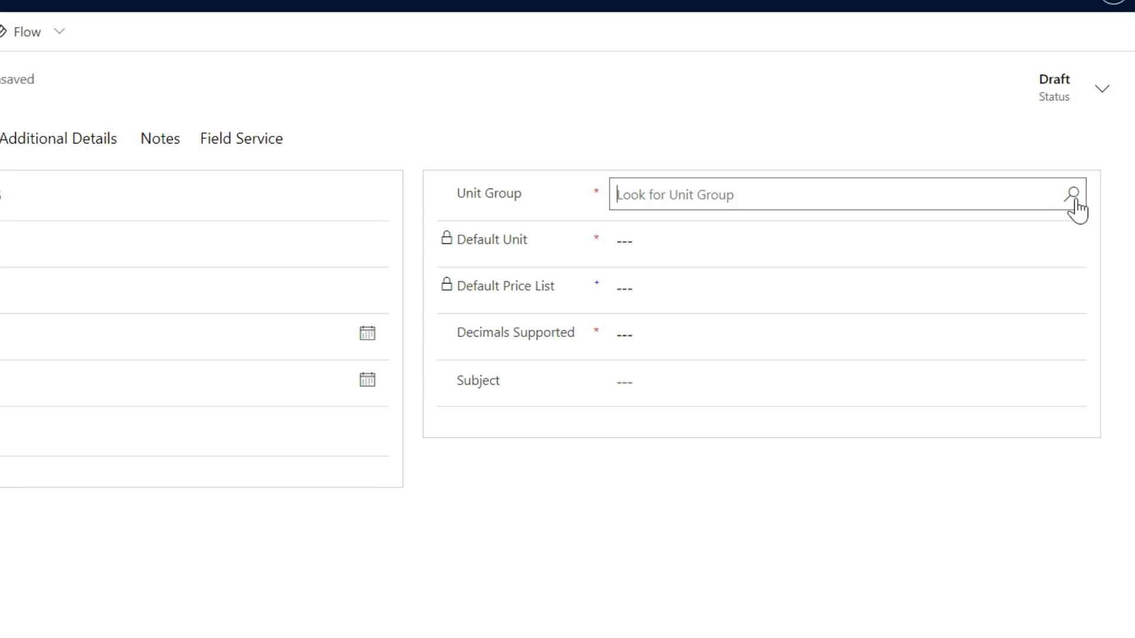
{"action": "left_click", "coordinate": [1075, 201]}
{"action": "left_click", "coordinate": [768, 436]}
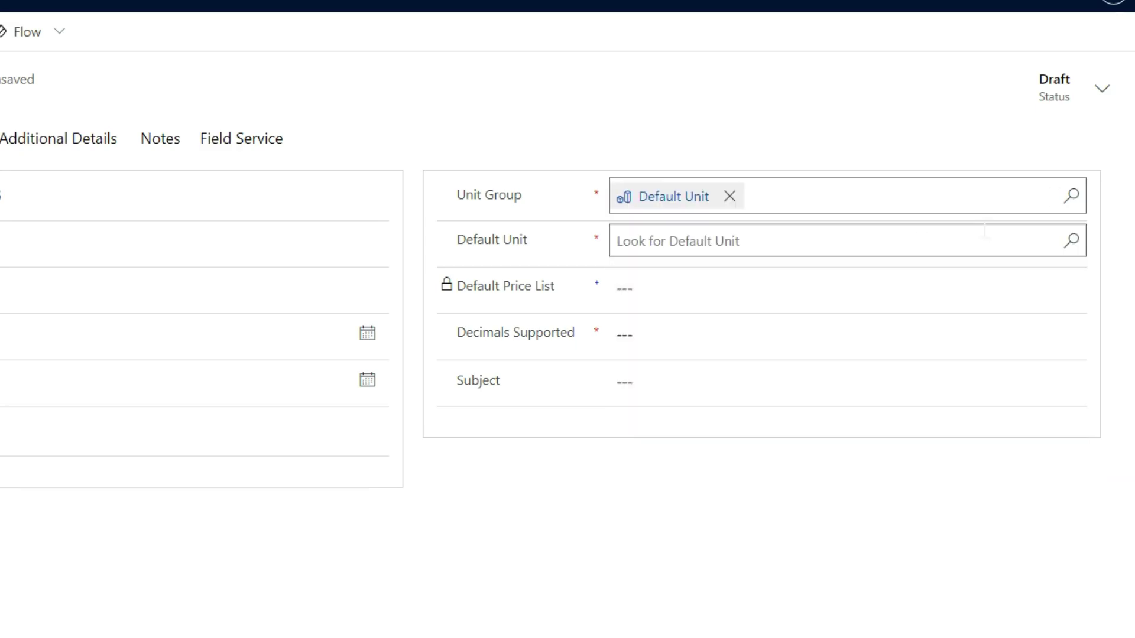
{"action": "left_click", "coordinate": [836, 240]}
{"action": "left_click", "coordinate": [975, 301]}
{"action": "left_click", "coordinate": [800, 343]}
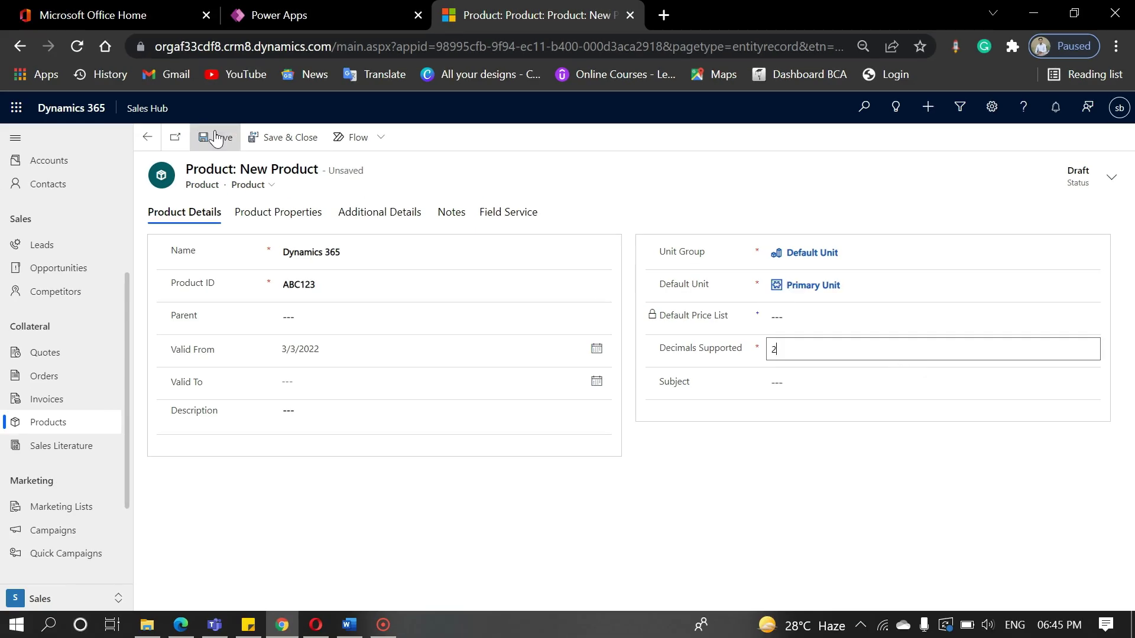
Save the Dynamics 365 product, publish it as active, and save and close it
{"action": "left_click", "coordinate": [217, 138]}
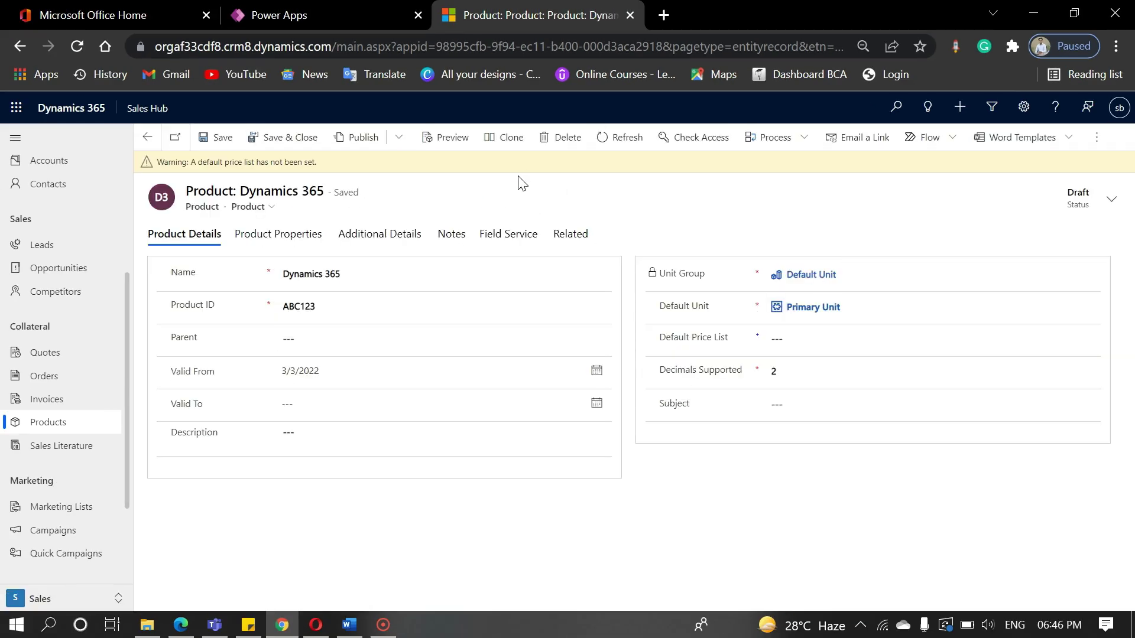
{"action": "left_click", "coordinate": [358, 142]}
{"action": "left_click", "coordinate": [599, 425]}
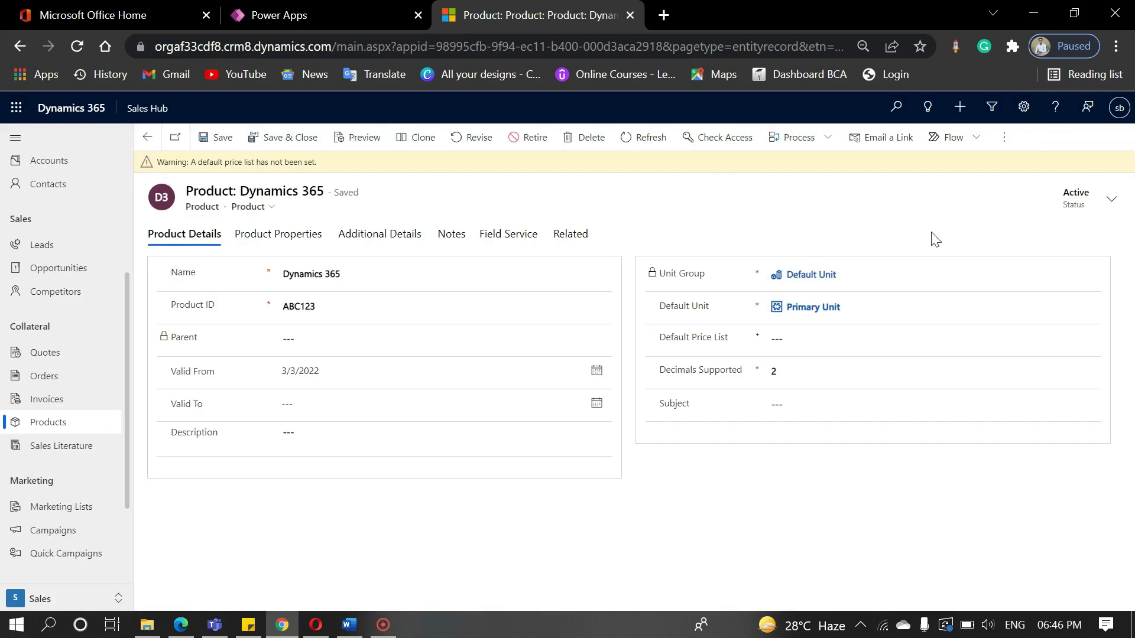
{"action": "left_click", "coordinate": [286, 137]}
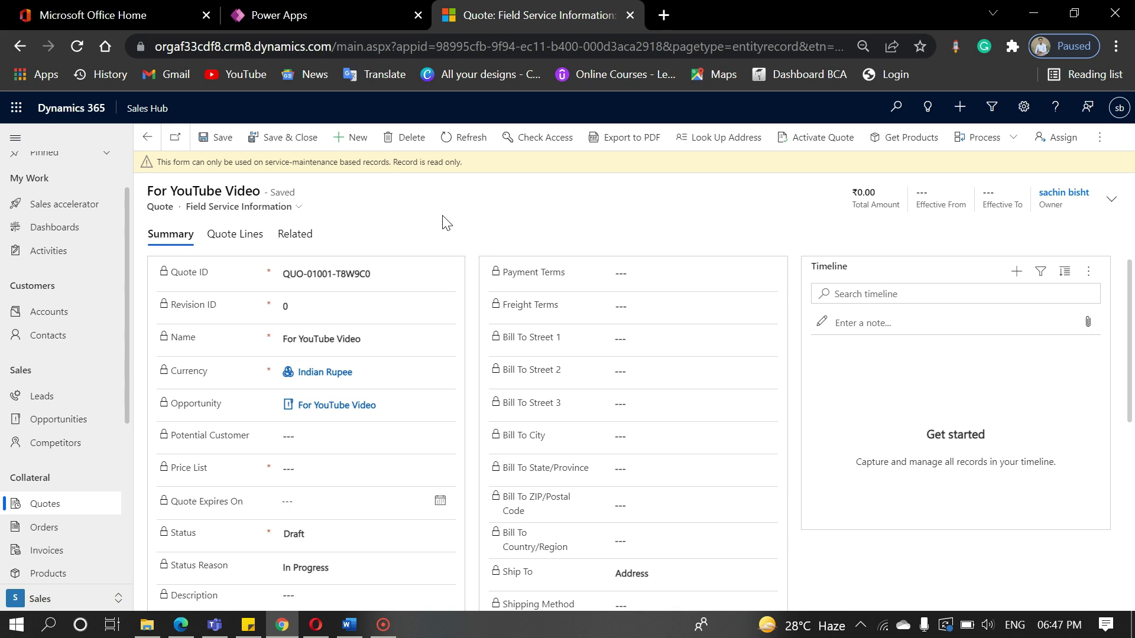
Scroll up and down the 'For YouTube Video' quote form to review its fields
{"action": "scroll", "coordinate": [388, 458], "scroll_direction": "down", "scroll_amount": 2}
{"action": "scroll", "coordinate": [390, 458], "scroll_direction": "up", "scroll_amount": 2}
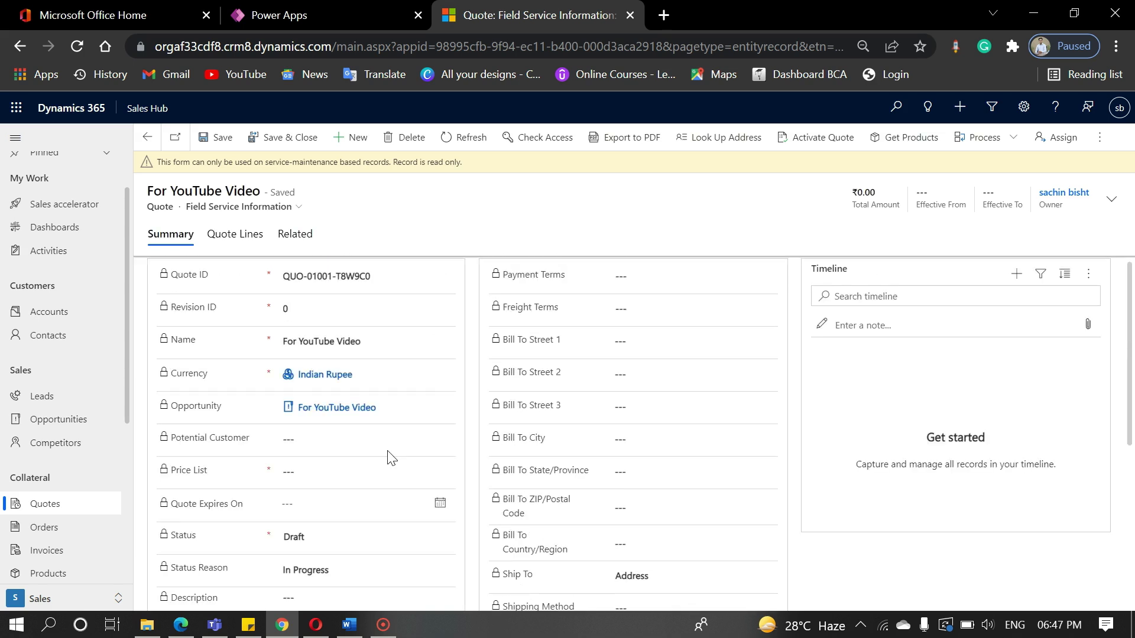
{"action": "scroll", "coordinate": [407, 378], "scroll_direction": "down", "scroll_amount": 3}
{"action": "scroll", "coordinate": [408, 378], "scroll_direction": "up", "scroll_amount": 3}
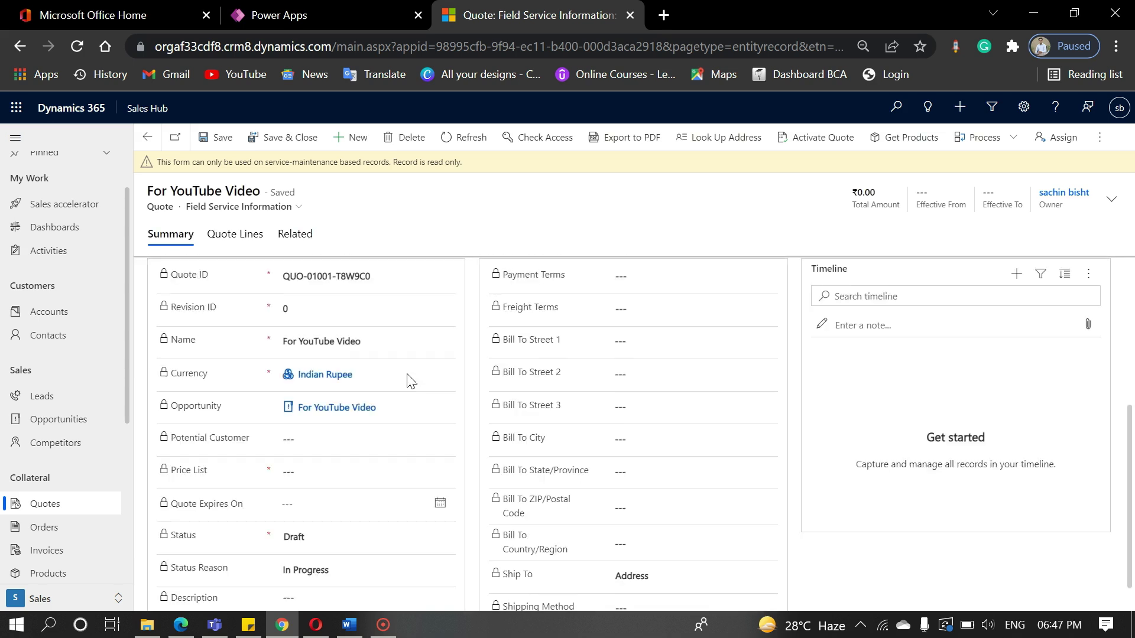
{"action": "scroll", "coordinate": [414, 413], "scroll_direction": "down", "scroll_amount": 5}
{"action": "scroll", "coordinate": [437, 488], "scroll_direction": "up", "scroll_amount": 3}
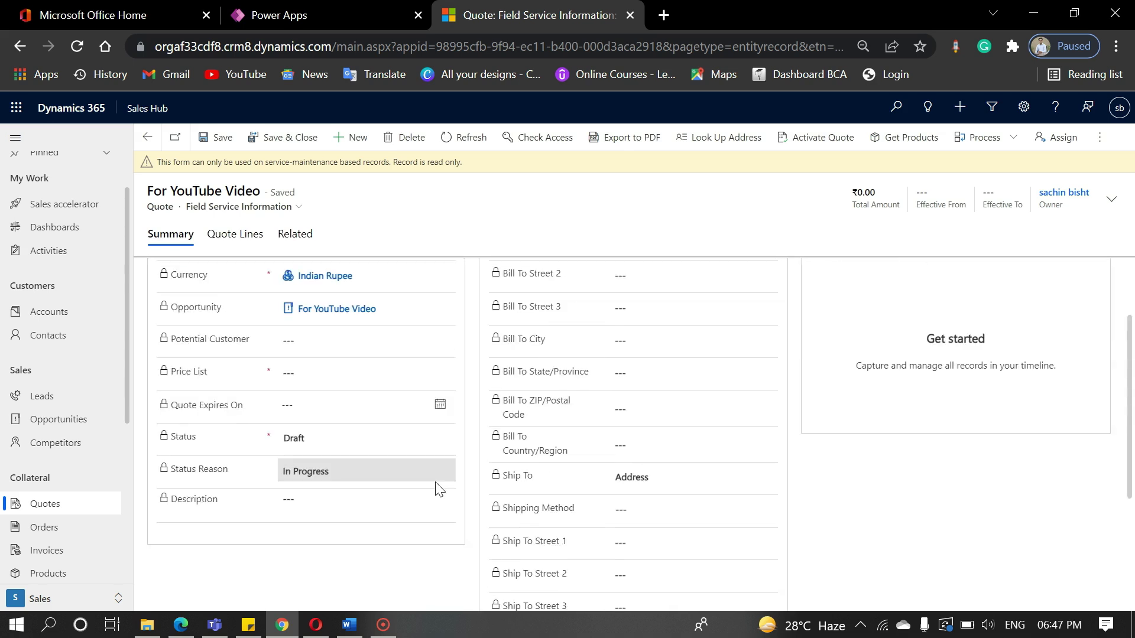
{"action": "scroll", "coordinate": [550, 385], "scroll_direction": "up", "scroll_amount": 3}
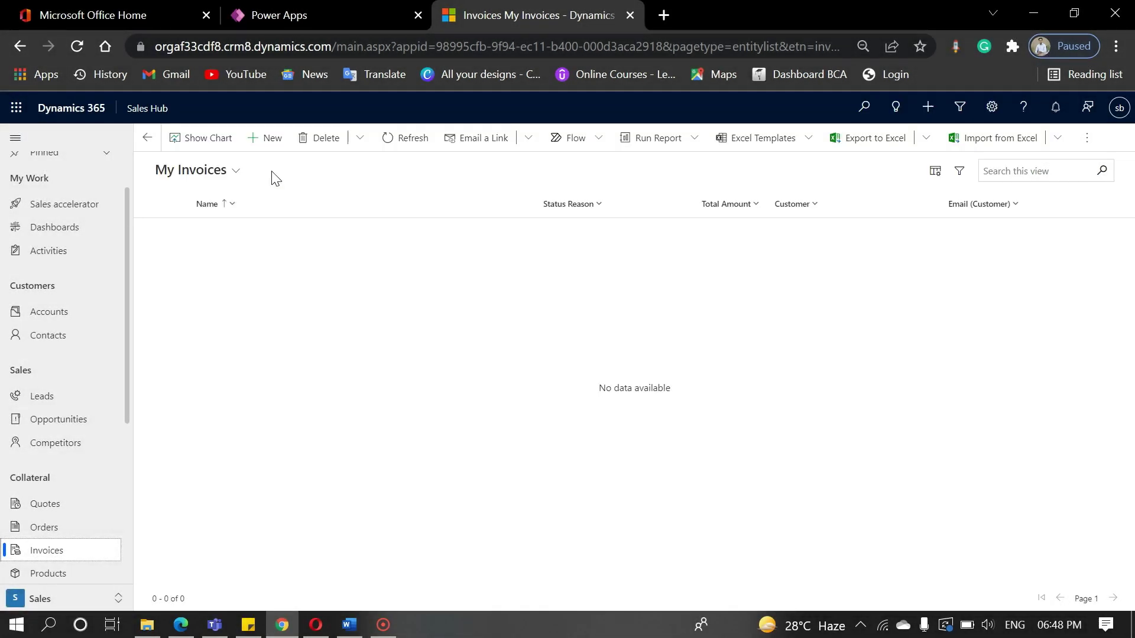
Start a blank new invoice and scroll through its form fields
{"action": "left_click", "coordinate": [271, 138]}
{"action": "scroll", "coordinate": [287, 320], "scroll_direction": "down", "scroll_amount": 3}
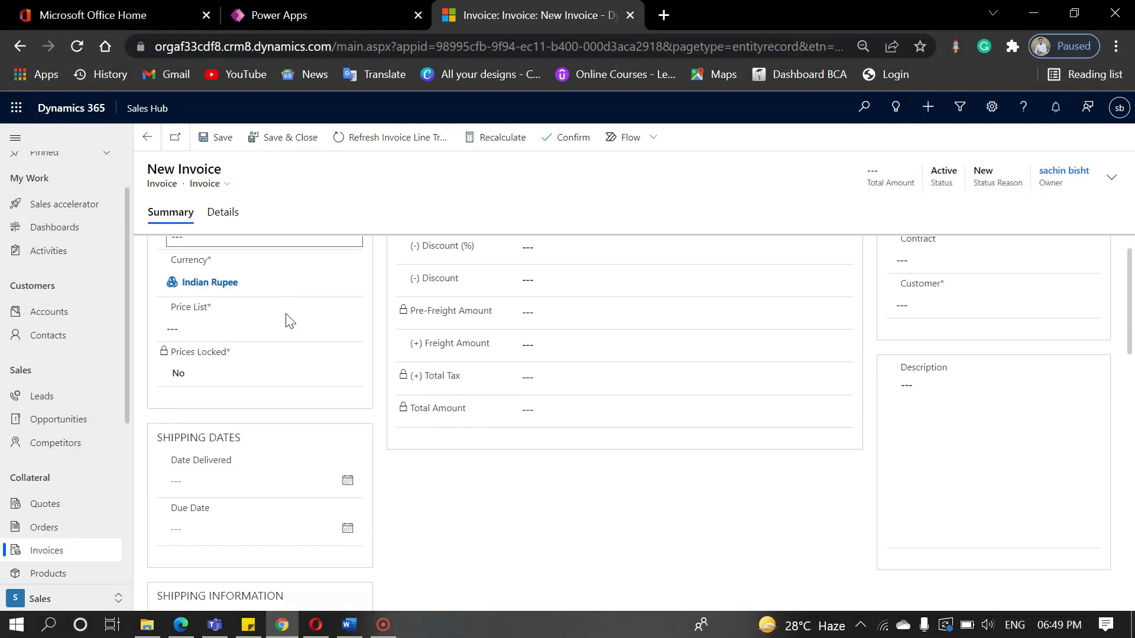
{"action": "scroll", "coordinate": [289, 320], "scroll_direction": "up", "scroll_amount": 3}
{"action": "scroll", "coordinate": [405, 374], "scroll_direction": "down", "scroll_amount": 7}
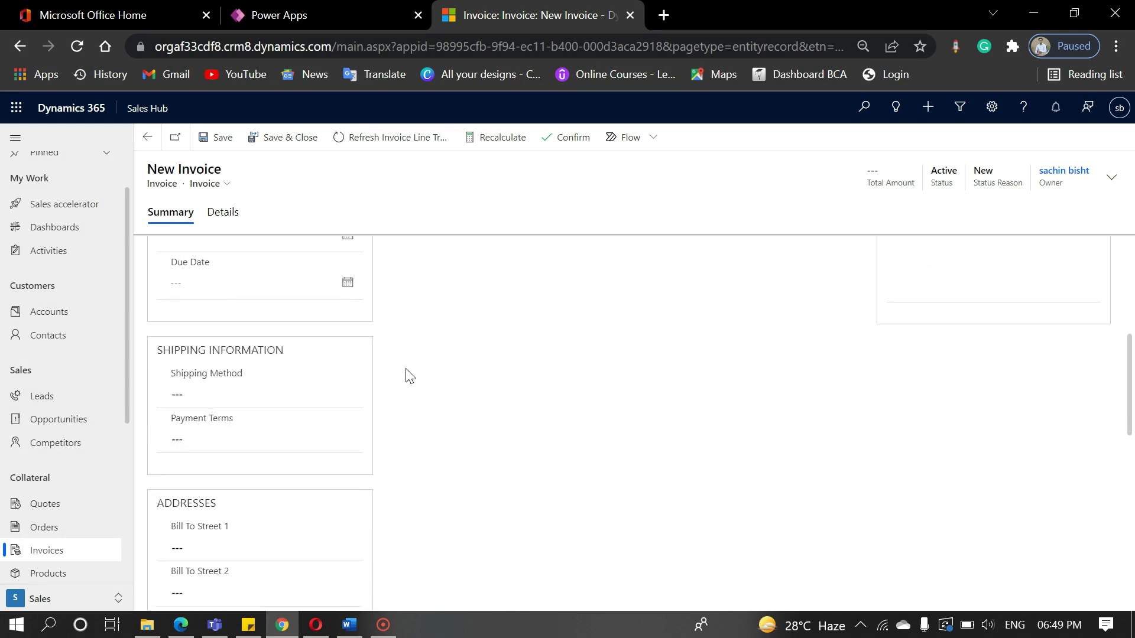
{"action": "scroll", "coordinate": [286, 420], "scroll_direction": "up", "scroll_amount": 7}
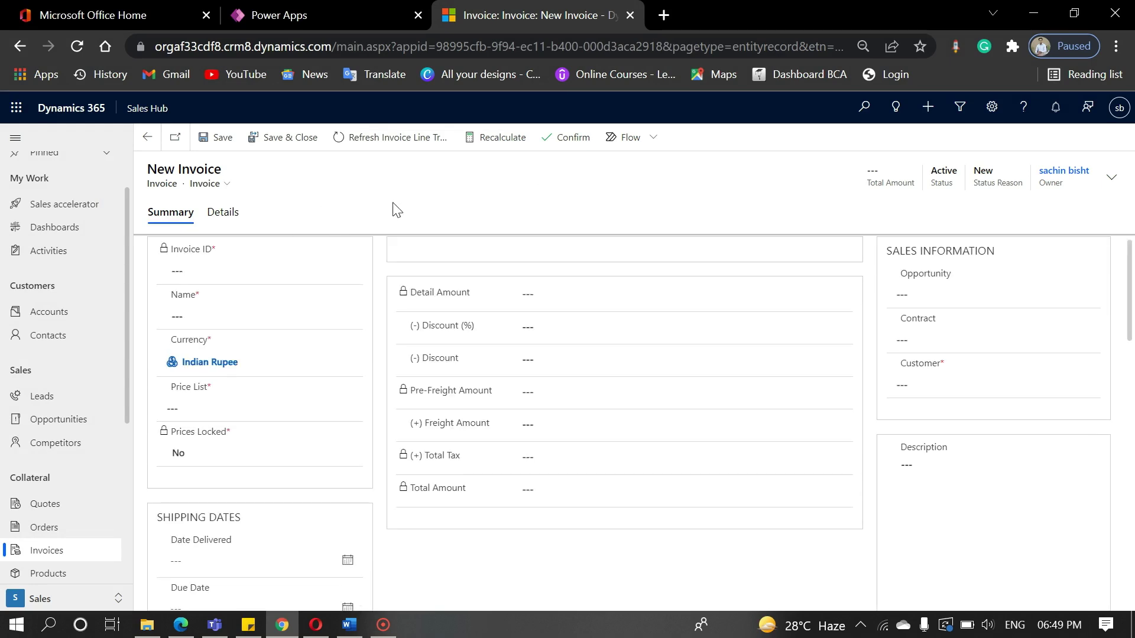